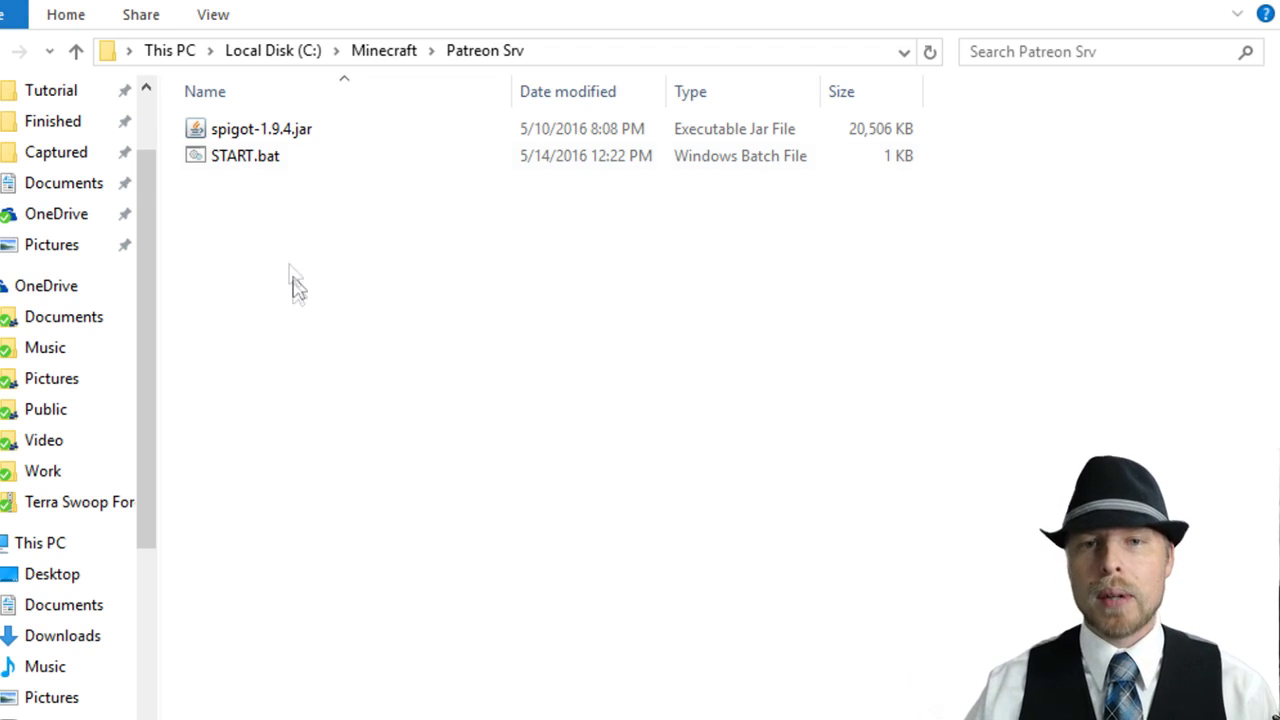
Step: Edit START.bat's java line to run spigot-1.9.4.jar instead of spigot-1.9.2.jar, and save
click(243, 158)
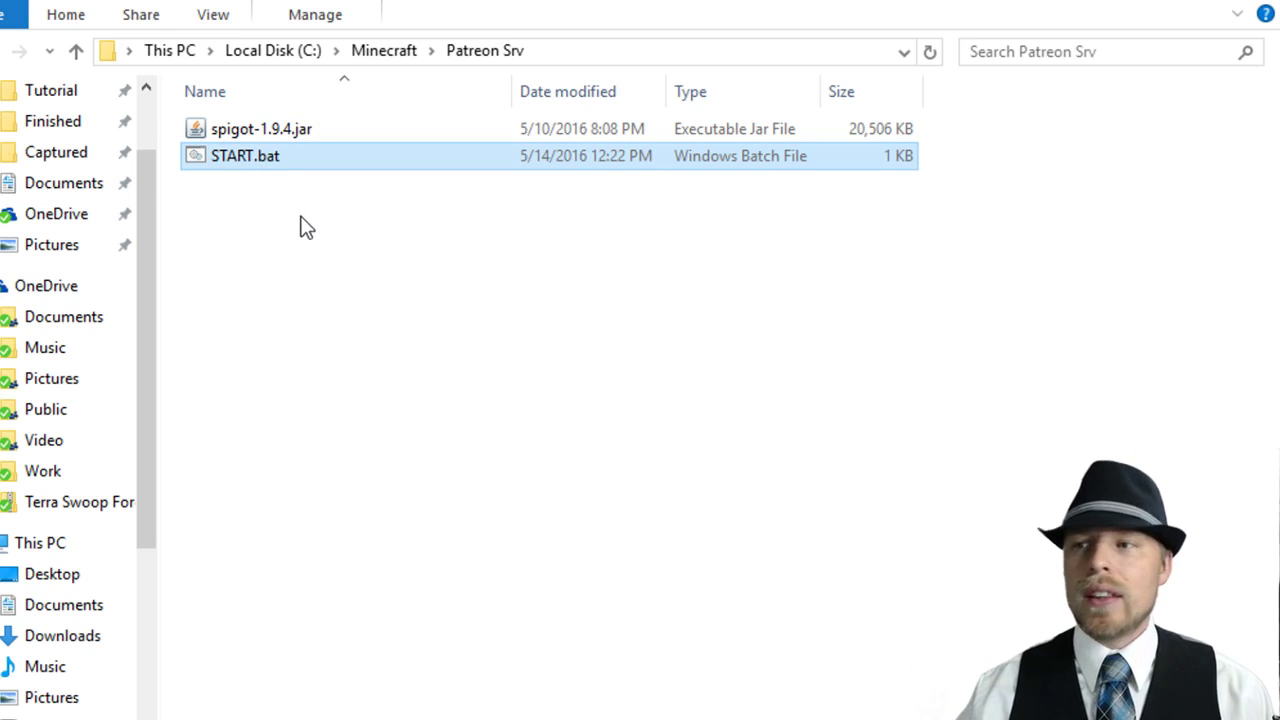
key(Return)
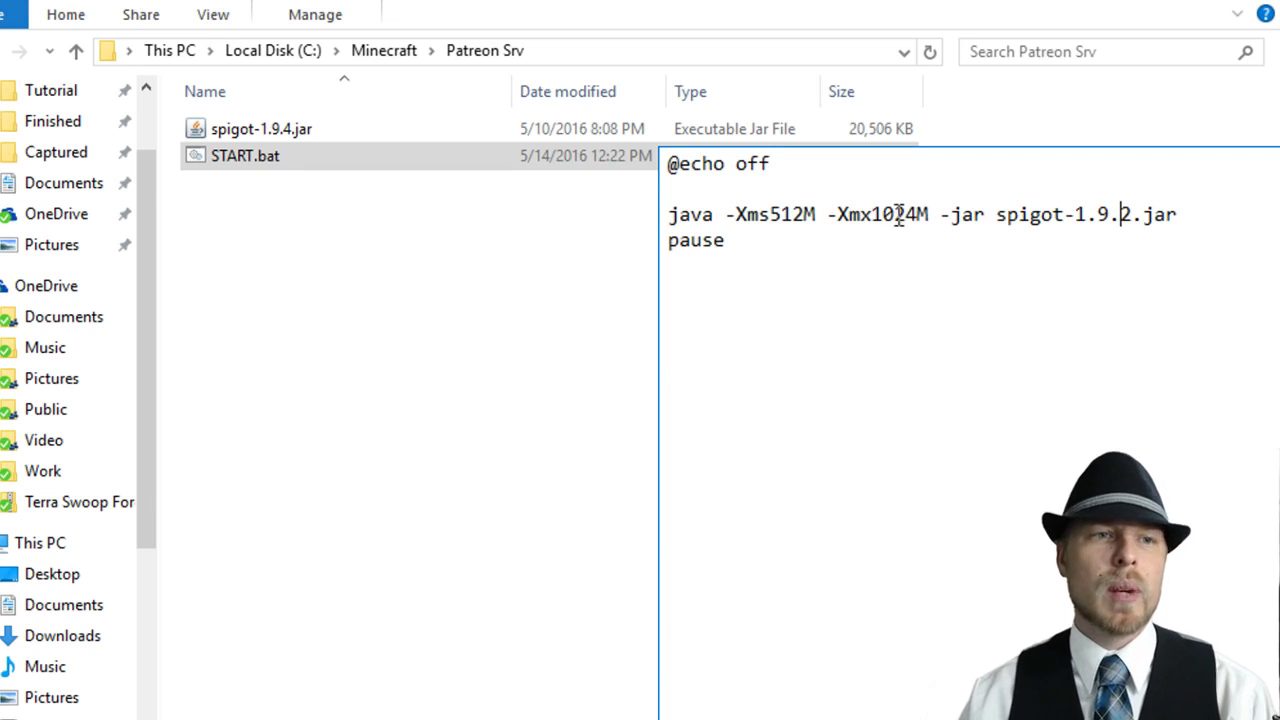
key(Right)
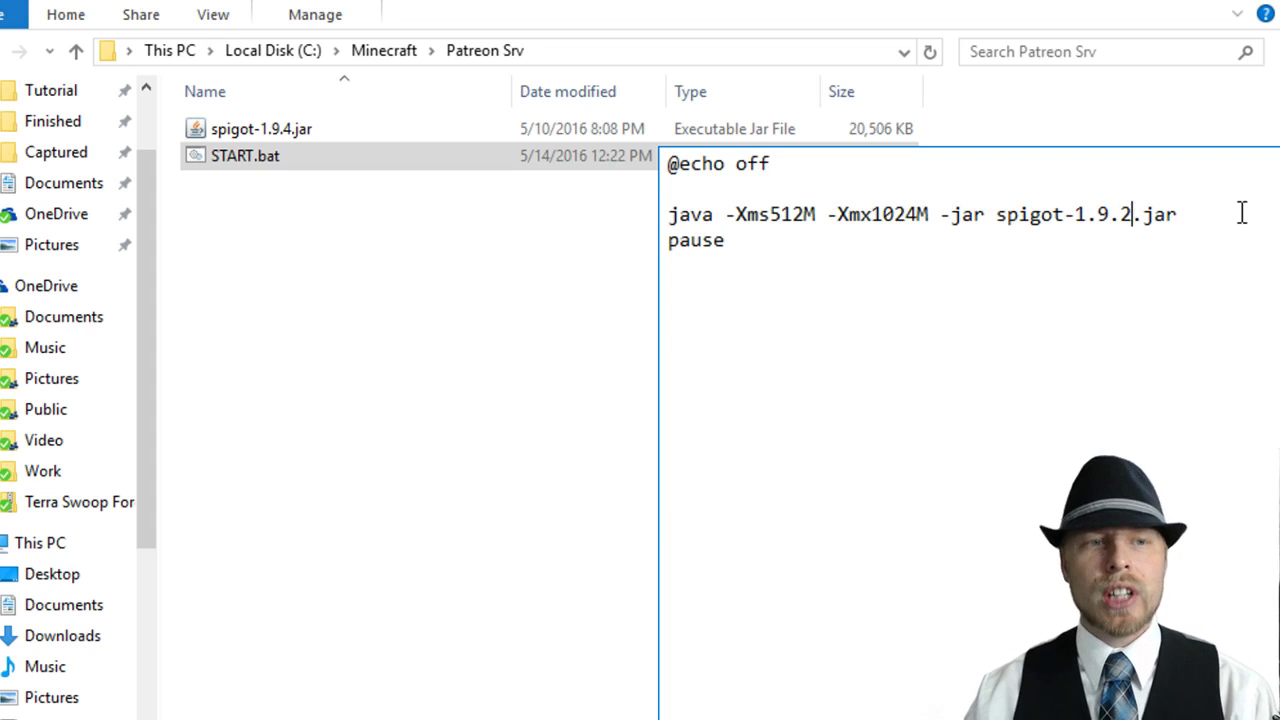
key(BackSpace)
text(4)
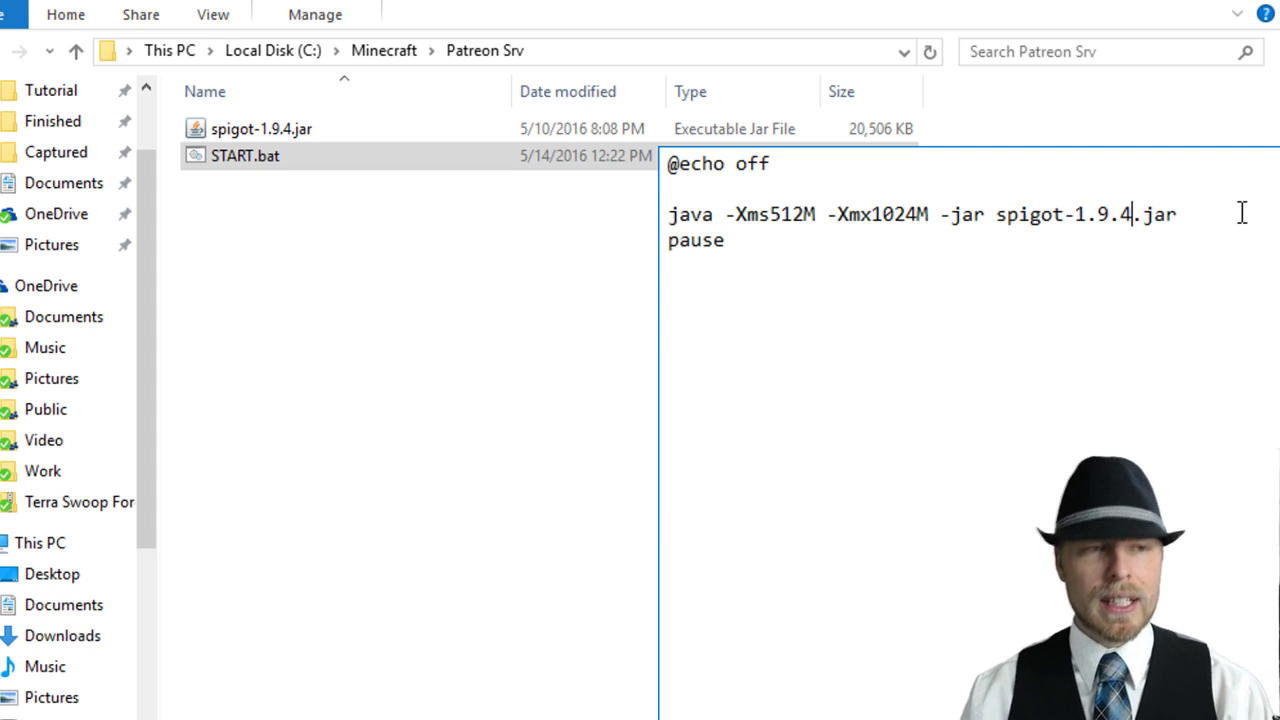
key(ctrl+s)
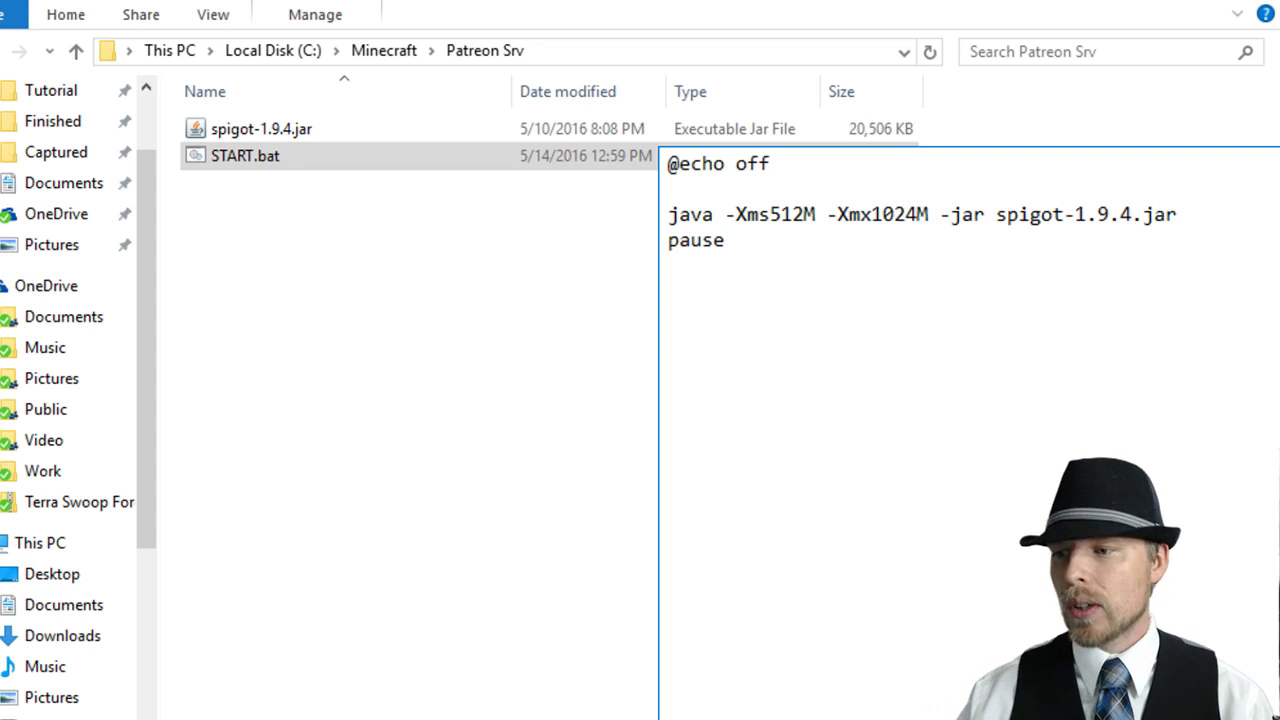
key(alt+F4)
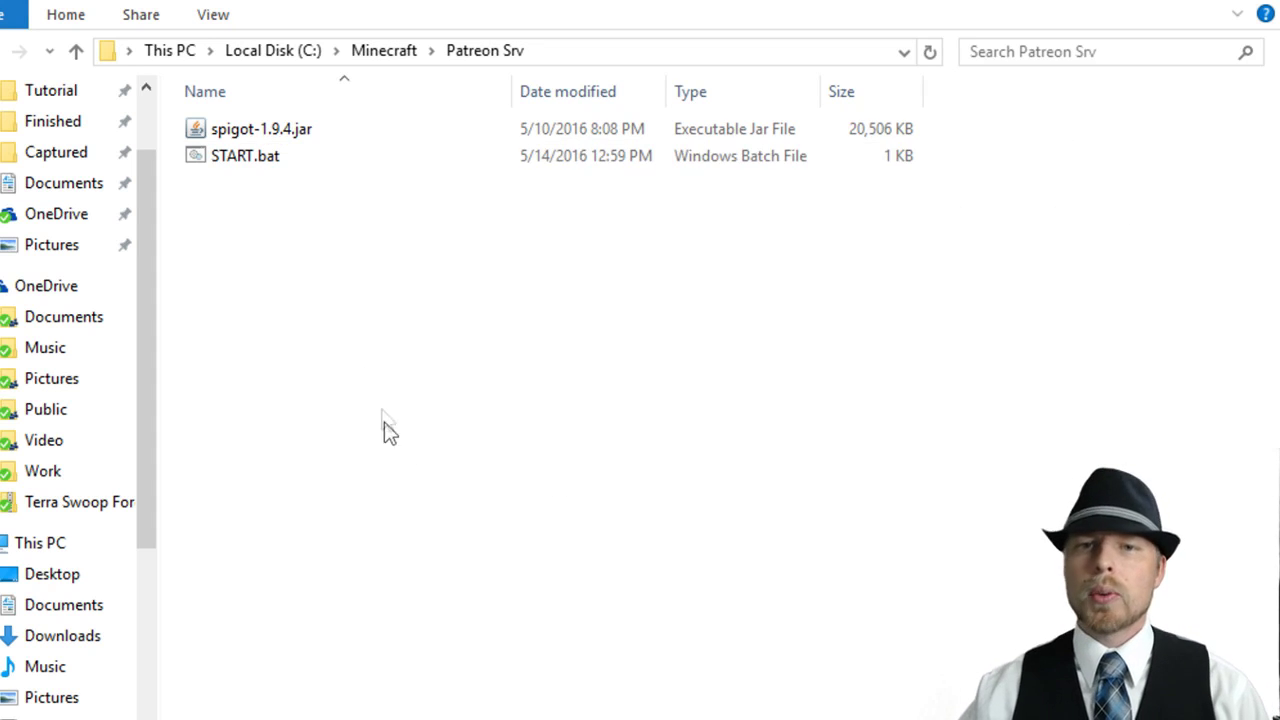
Step: Run START.bat, then select the newly generated eula.txt
double_click(234, 163)
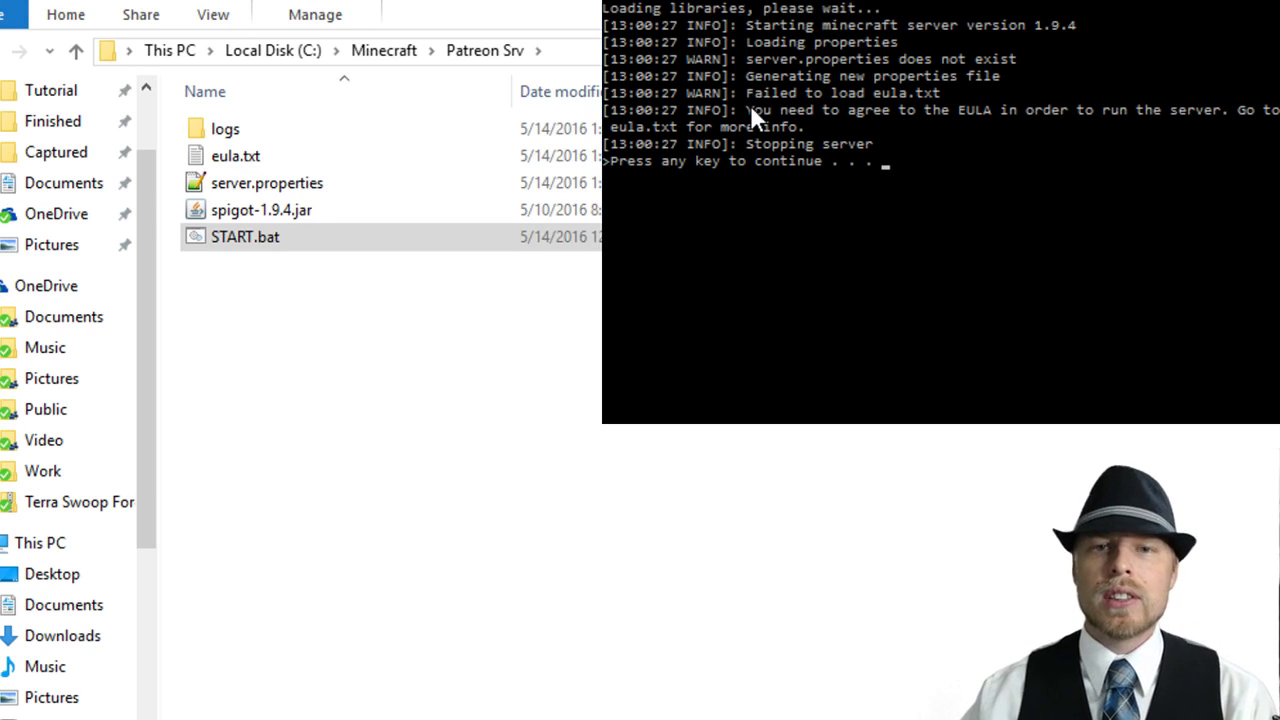
click(249, 157)
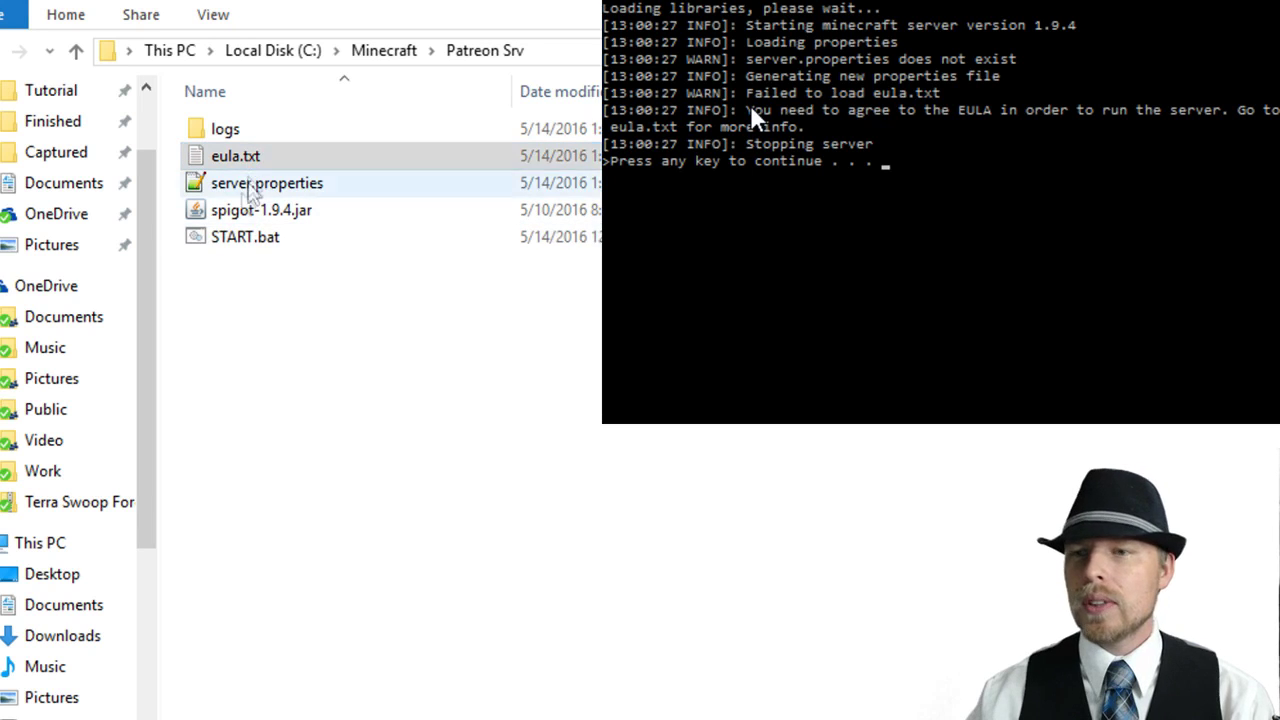
Step: Change eula=false to eula=true in eula.txt, save it, and rerun START.bat
key(Return)
double_click(690, 68)
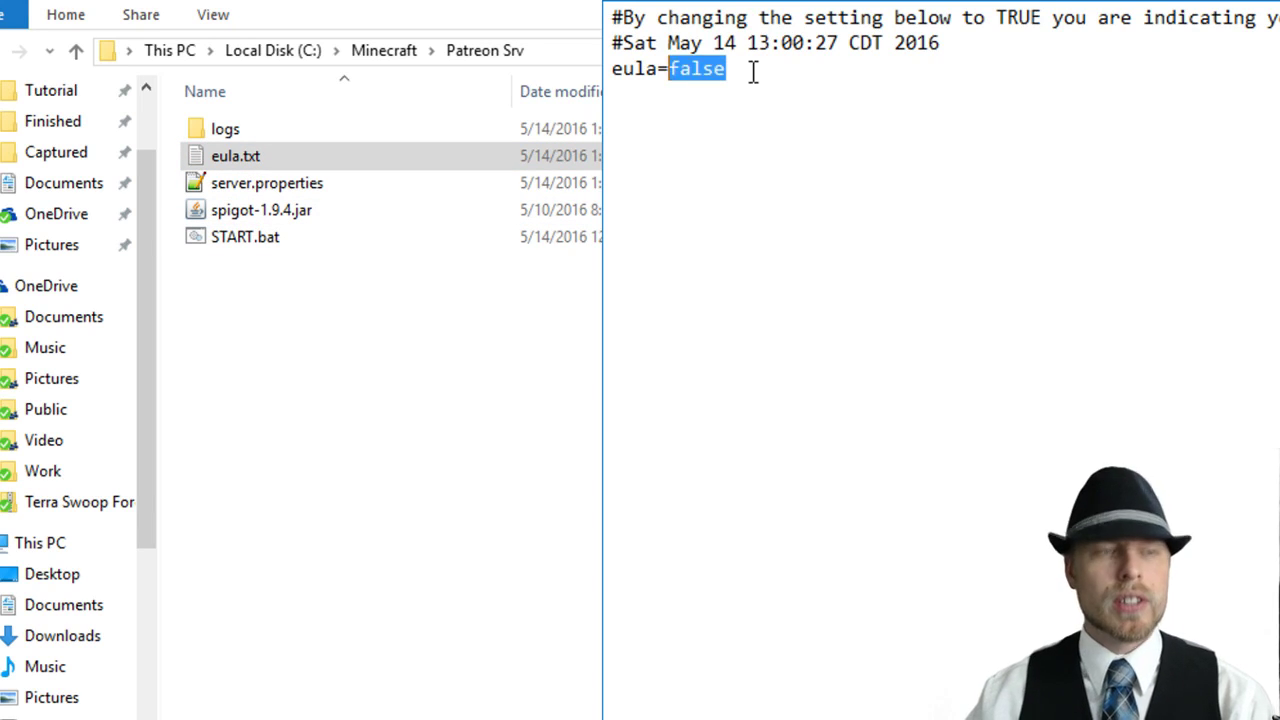
text(true)
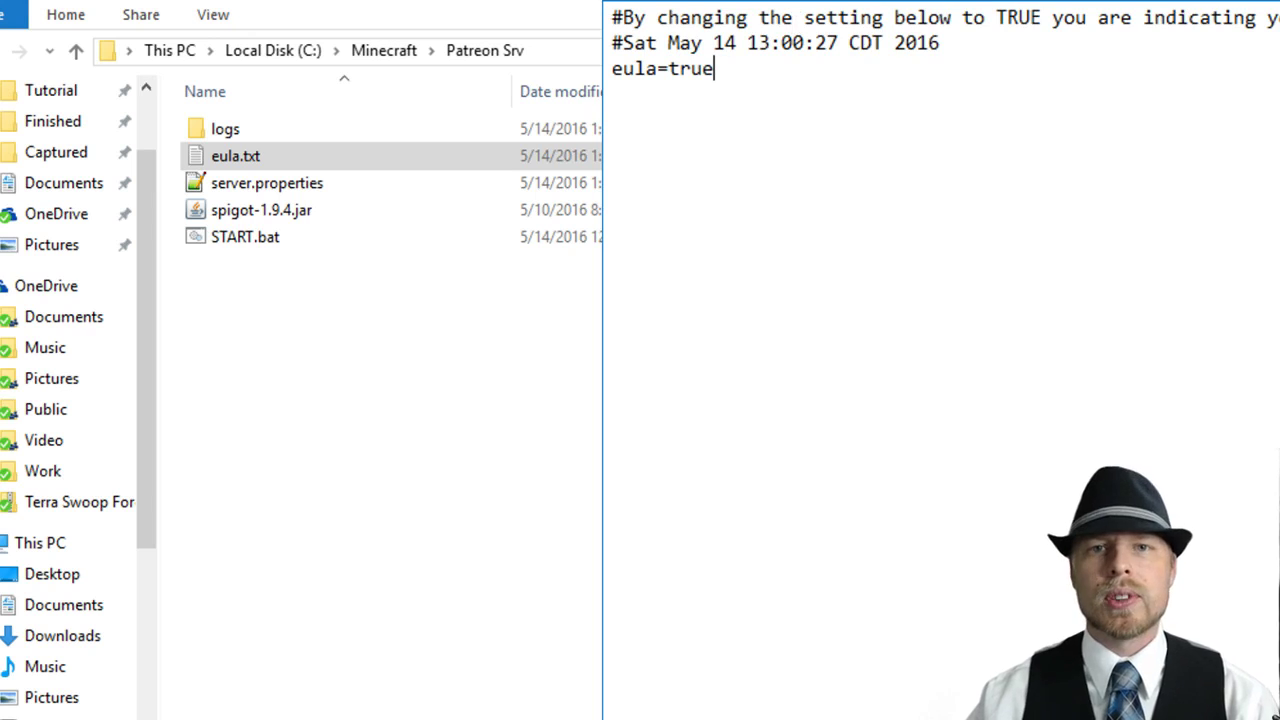
key(ctrl+s)
key(alt+F4)
double_click(246, 238)
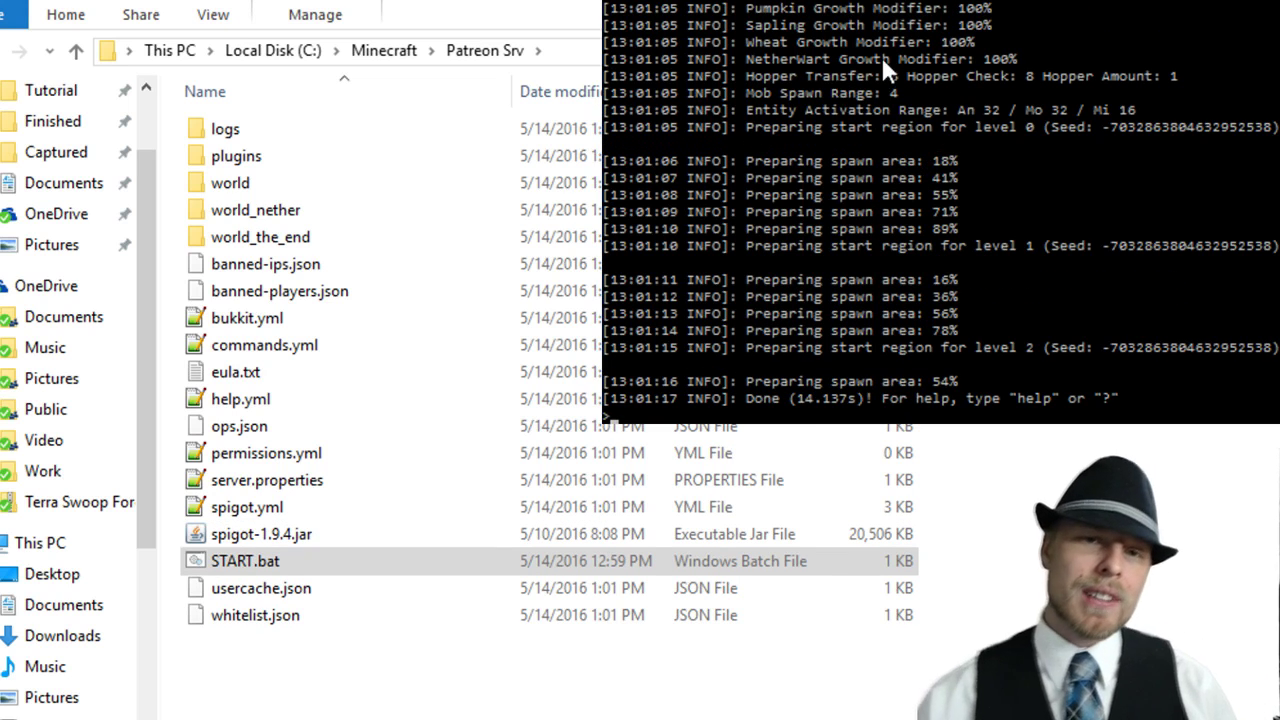
Step: Op the player by entering 'op' with the player's name in the server console
click(232, 318)
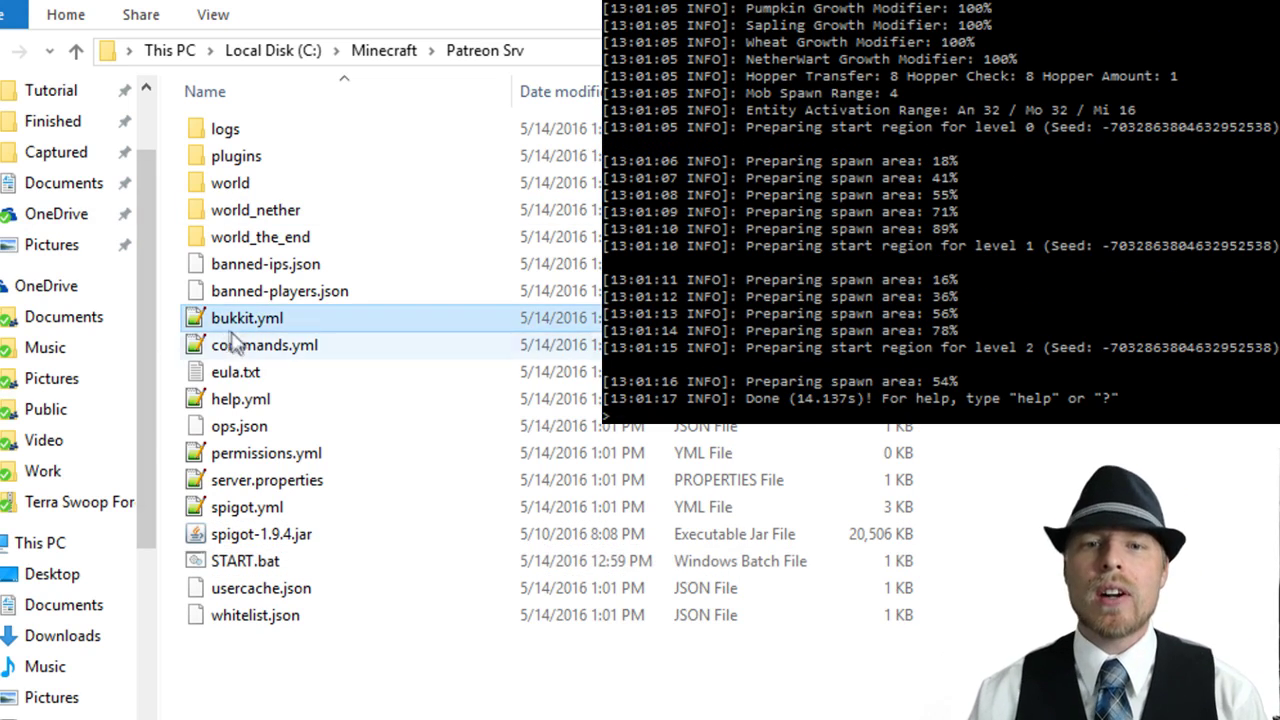
click(240, 432)
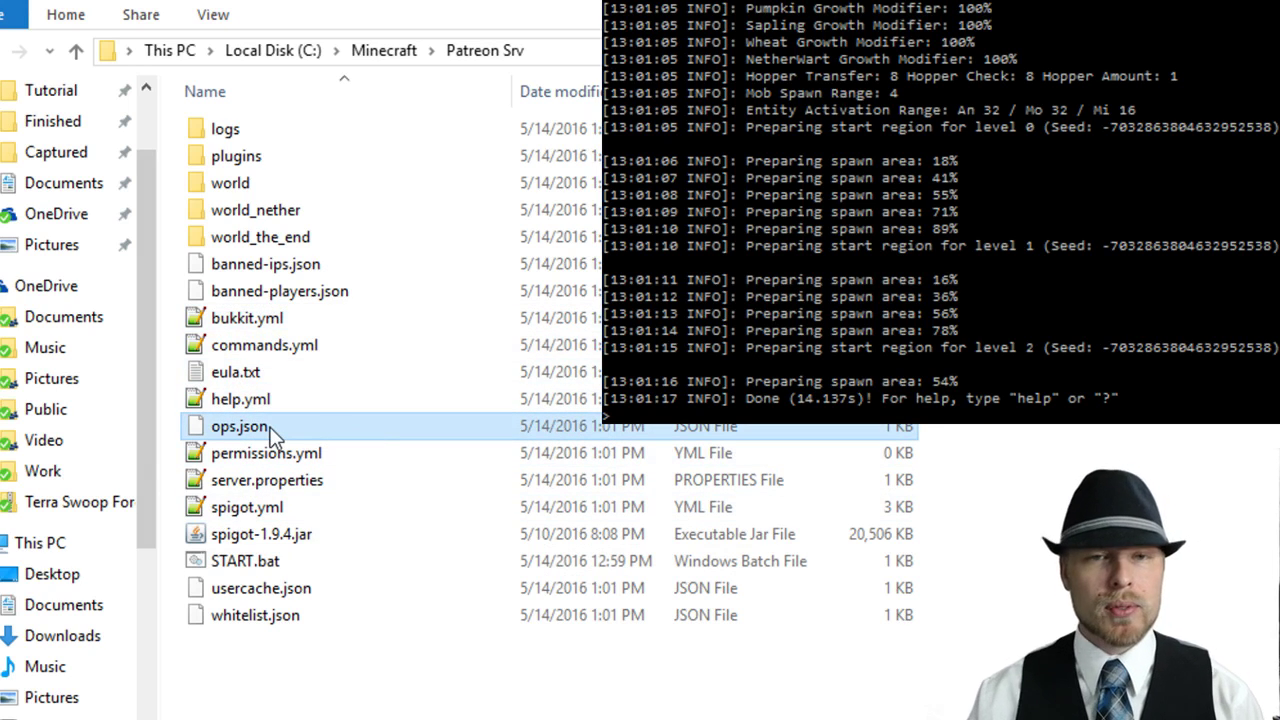
click(988, 181)
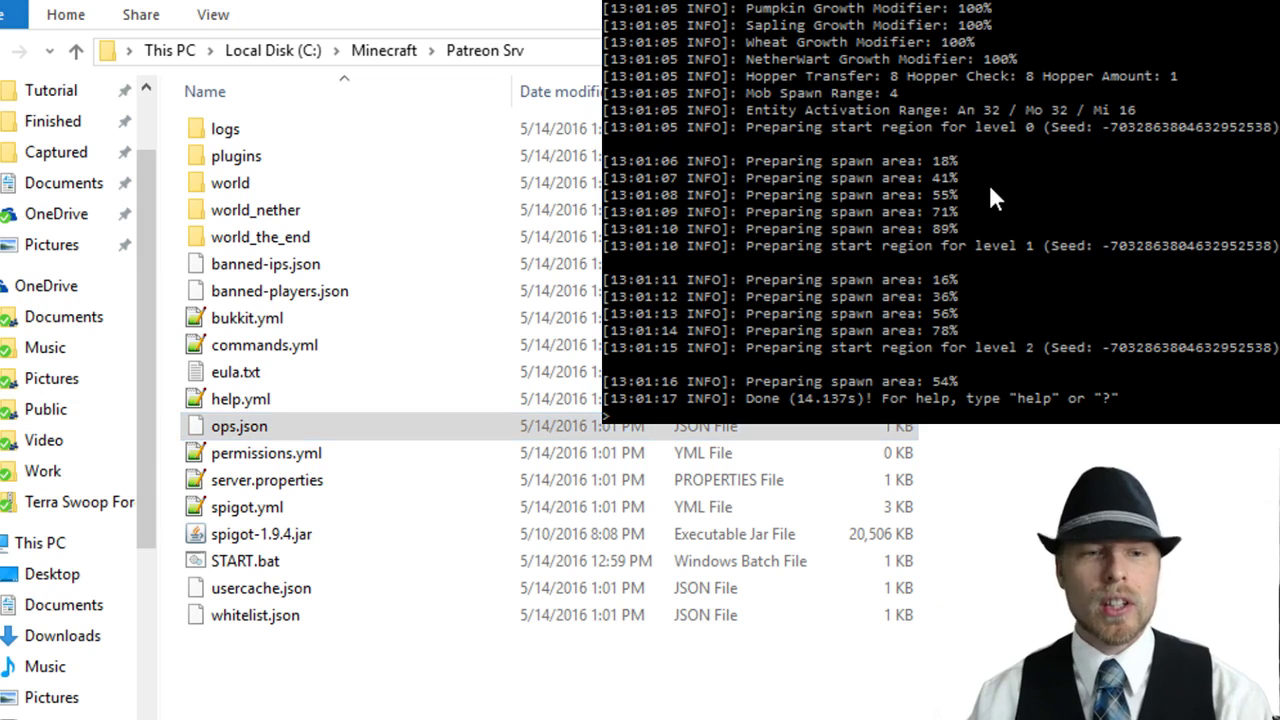
text(op)
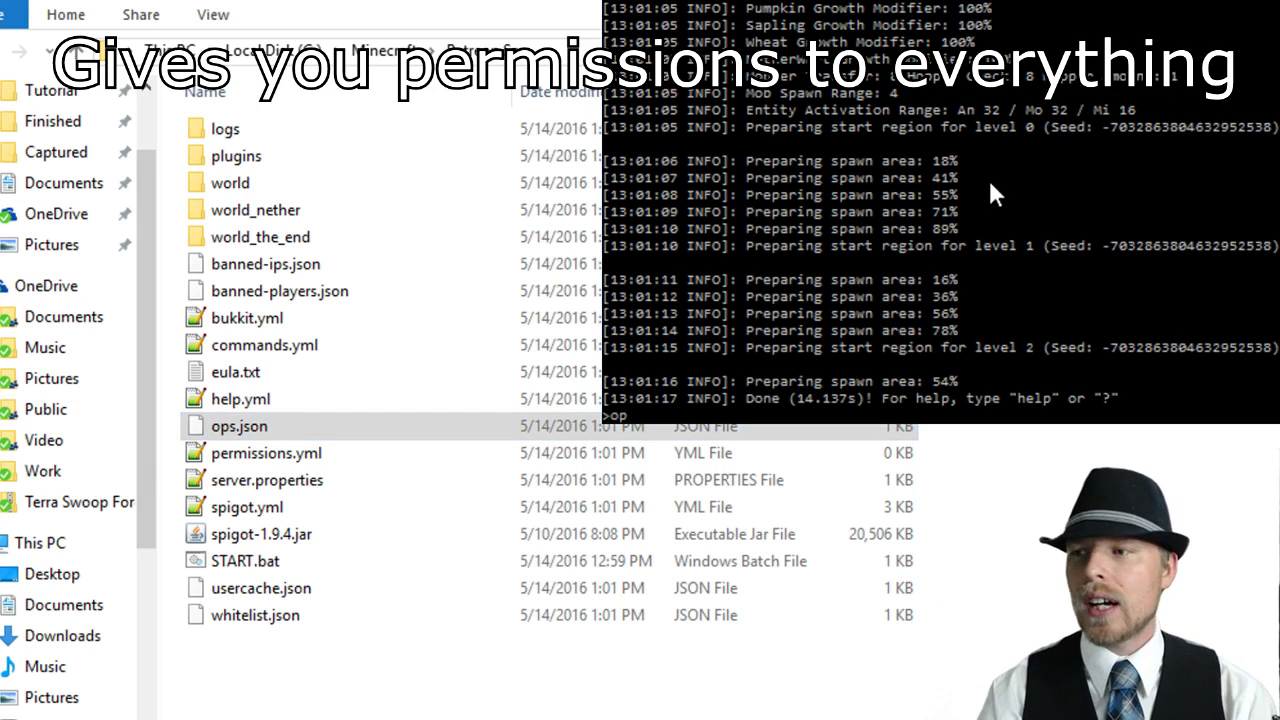
text( Koz4Christ)
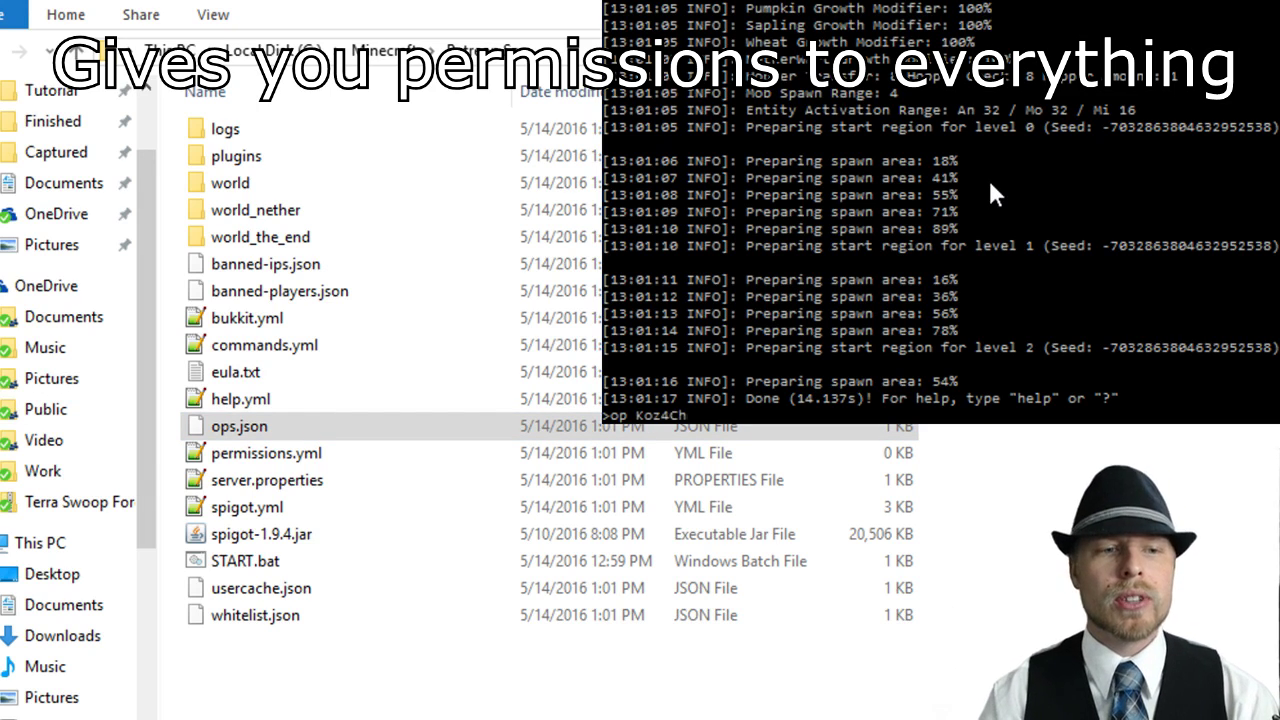
key(Return)
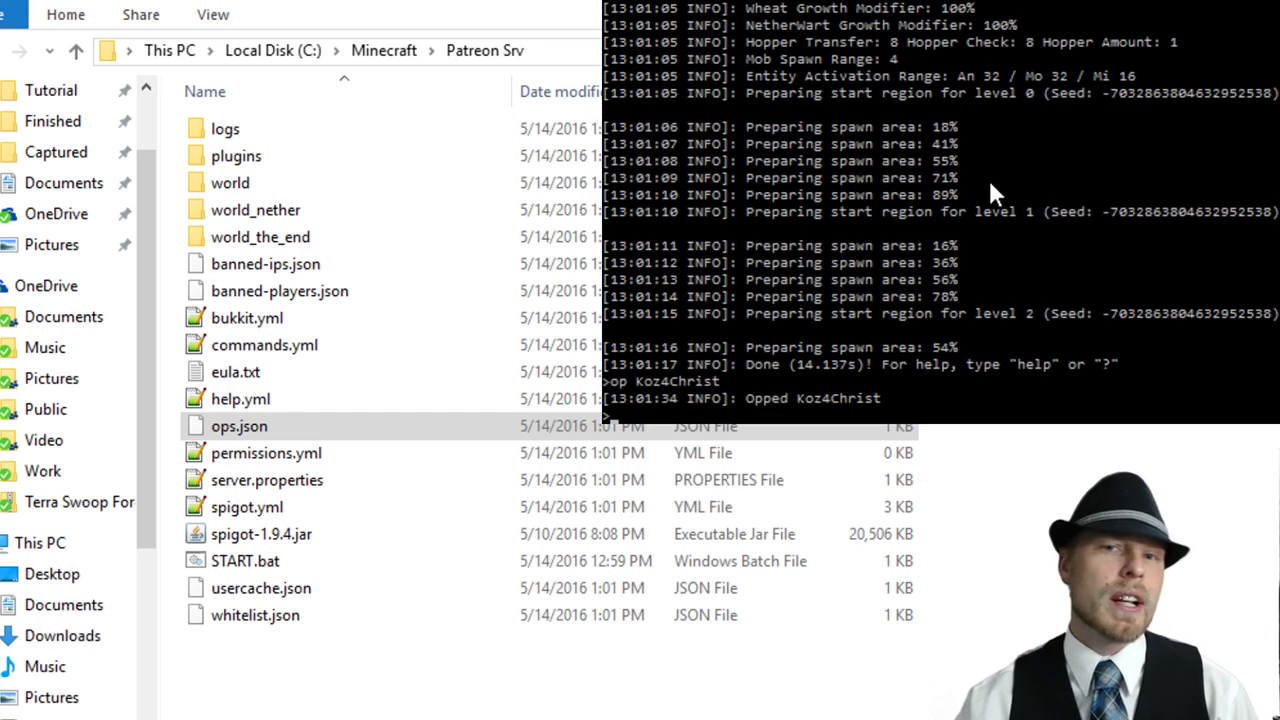
click(240, 163)
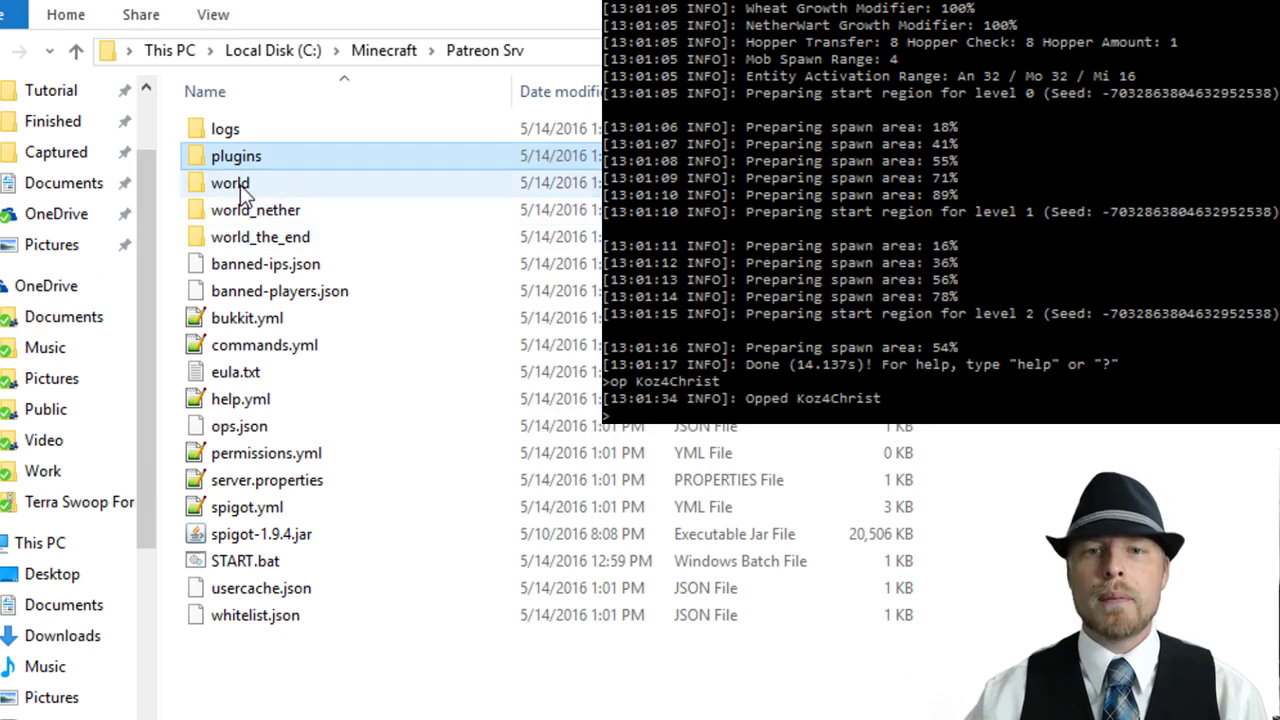
Step: Browse the world, logs and plugins folders, returning to Patreon Srv each time
click(243, 183)
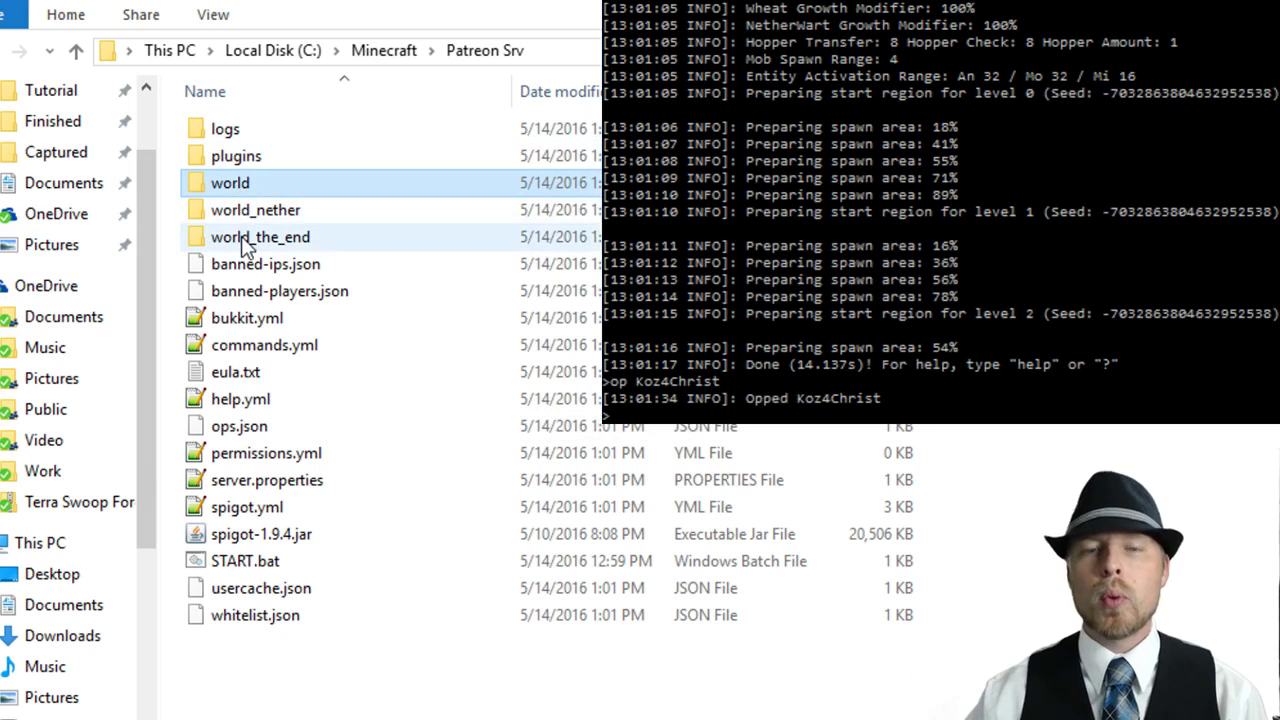
double_click(236, 186)
double_click(232, 162)
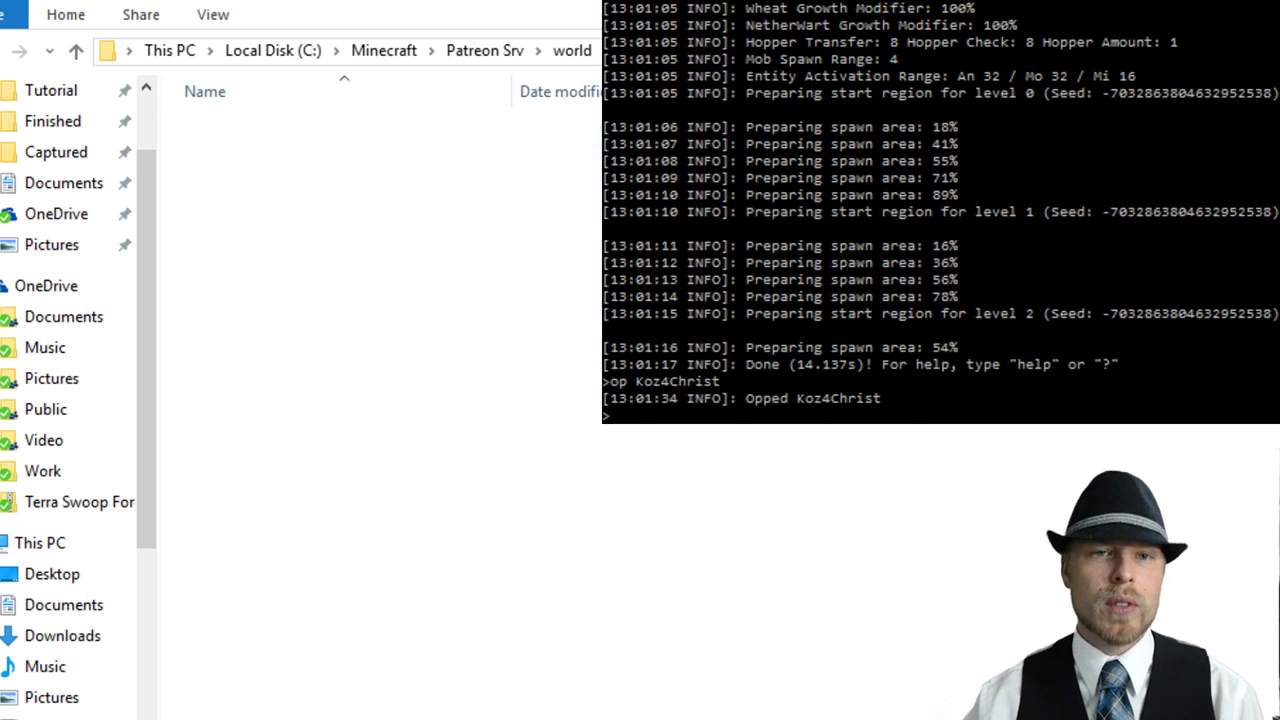
key(alt+Left)
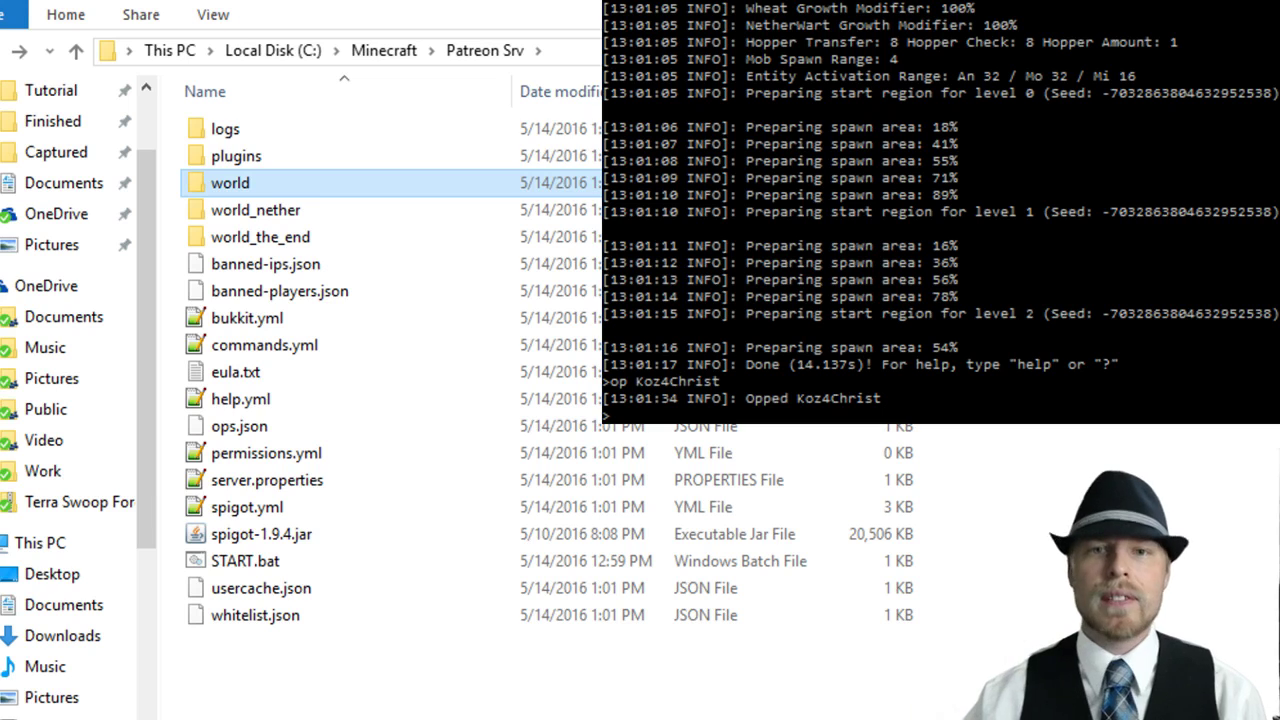
double_click(228, 129)
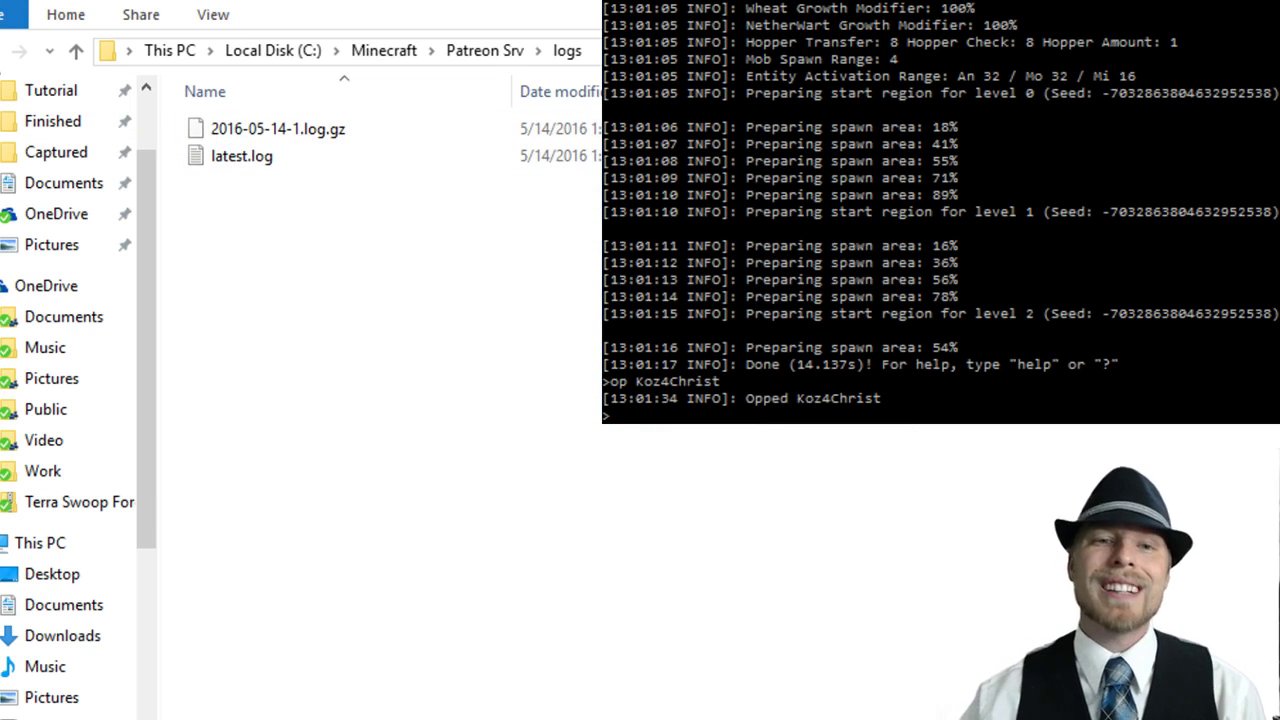
key(alt+Left)
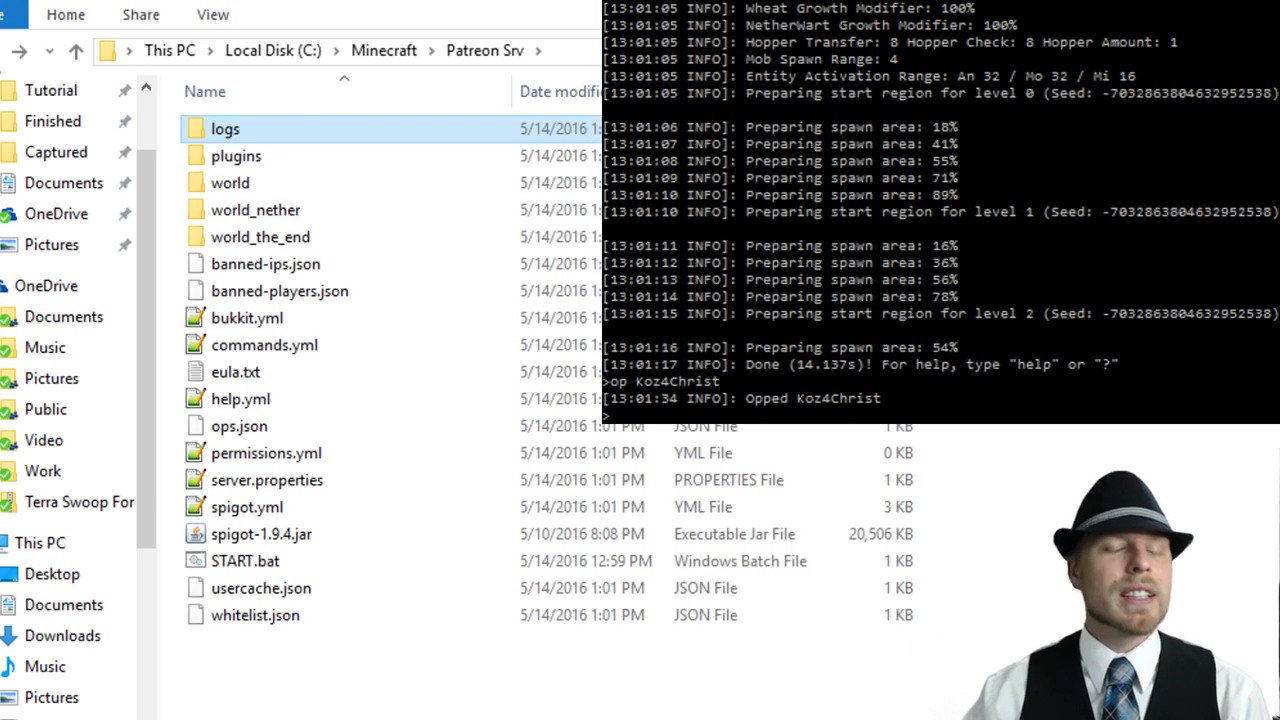
double_click(232, 156)
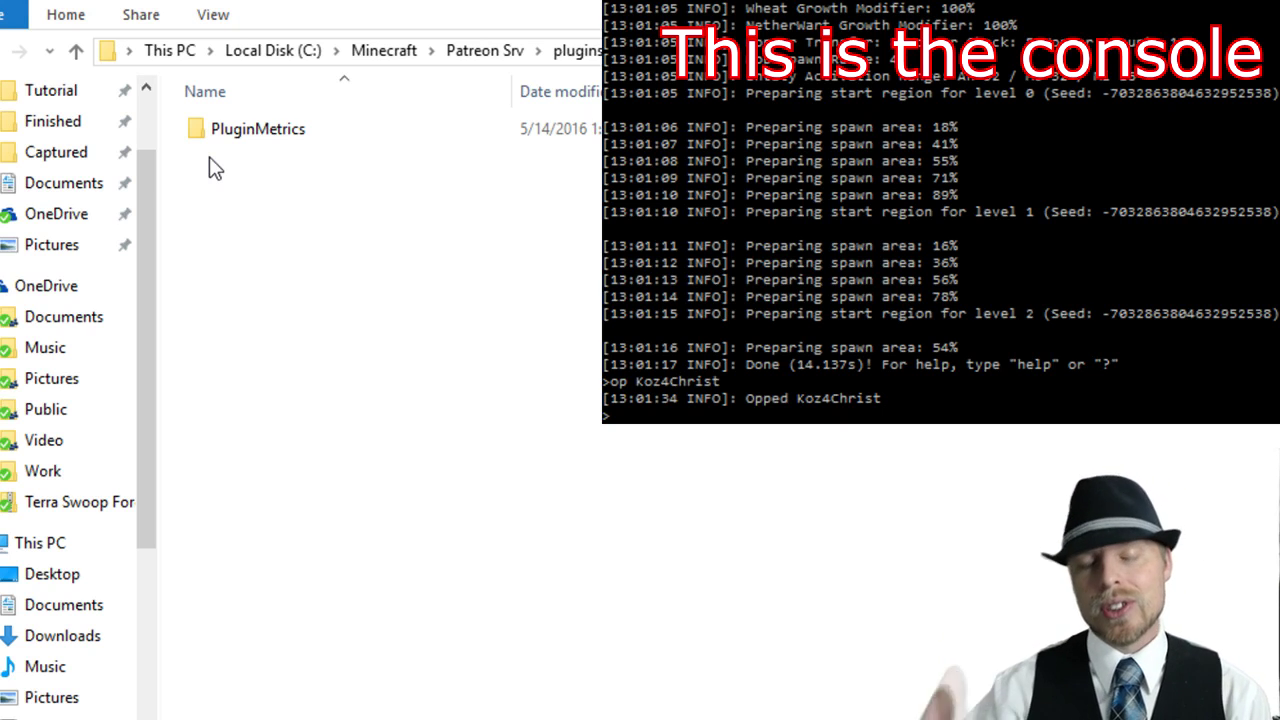
key(alt+Up)
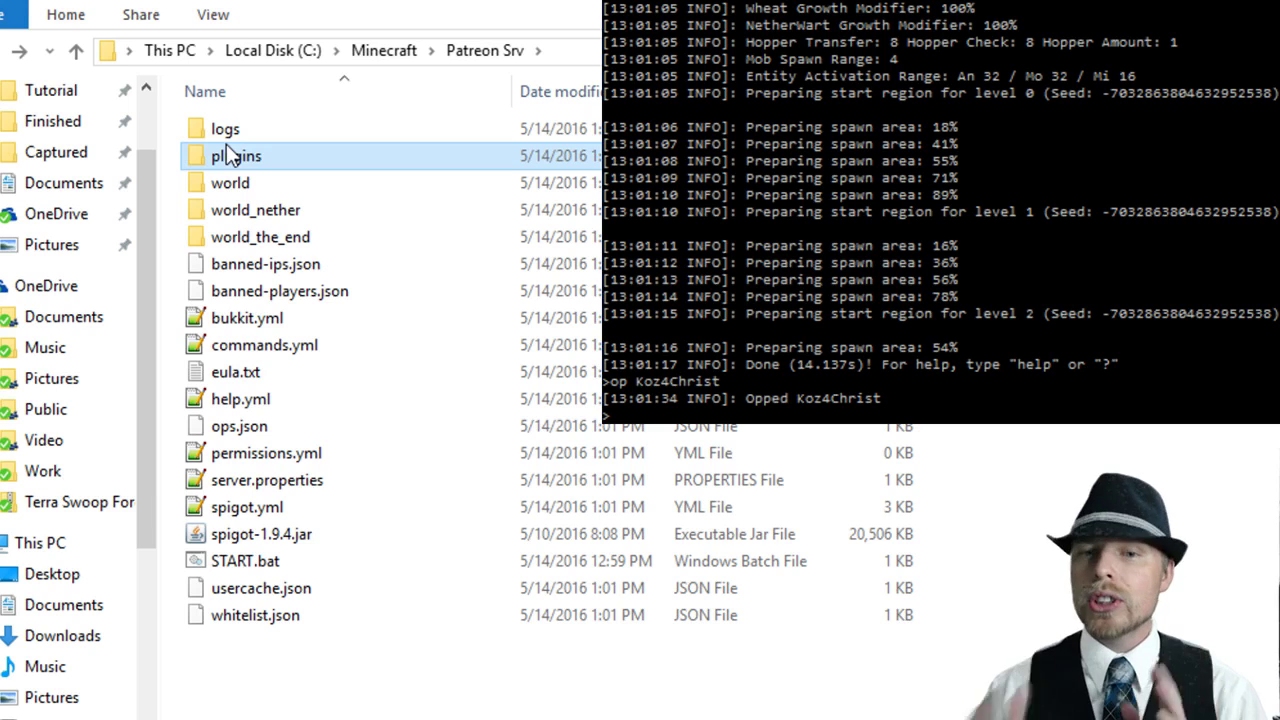
Step: Run the version command in the console; it reports 1.9.4, four versions behind
click(323, 536)
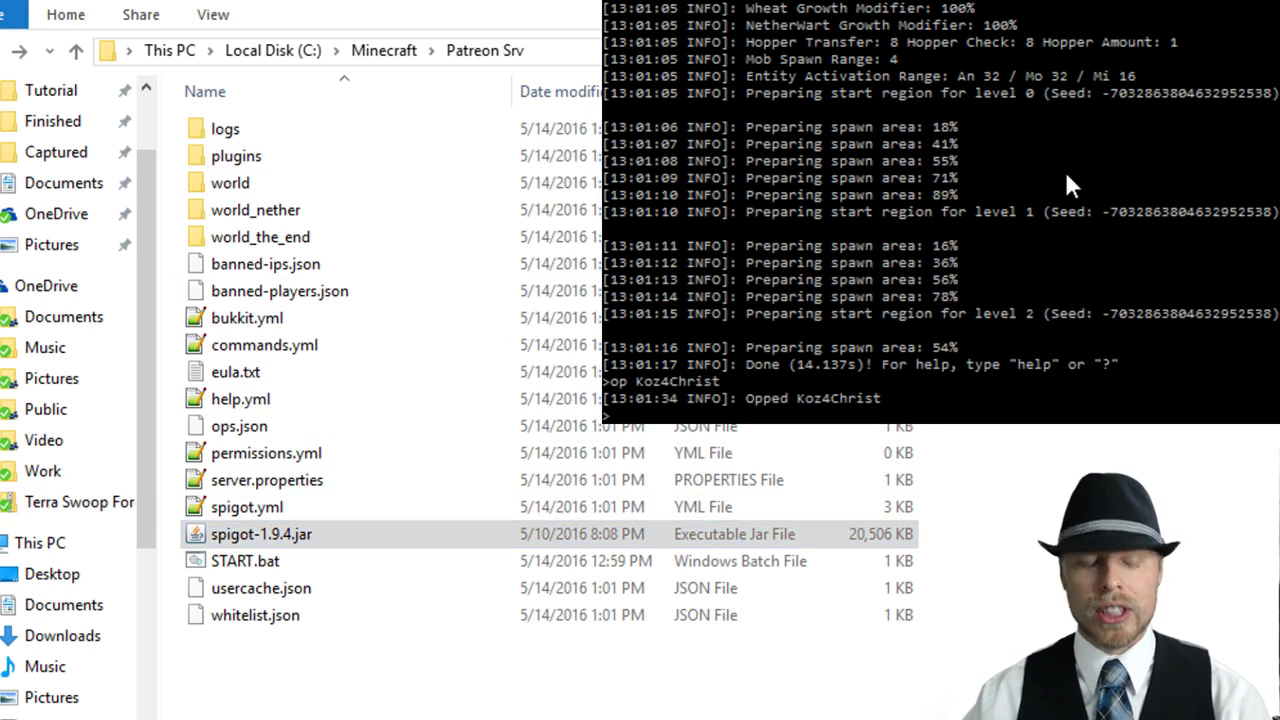
text(version)
key(Return)
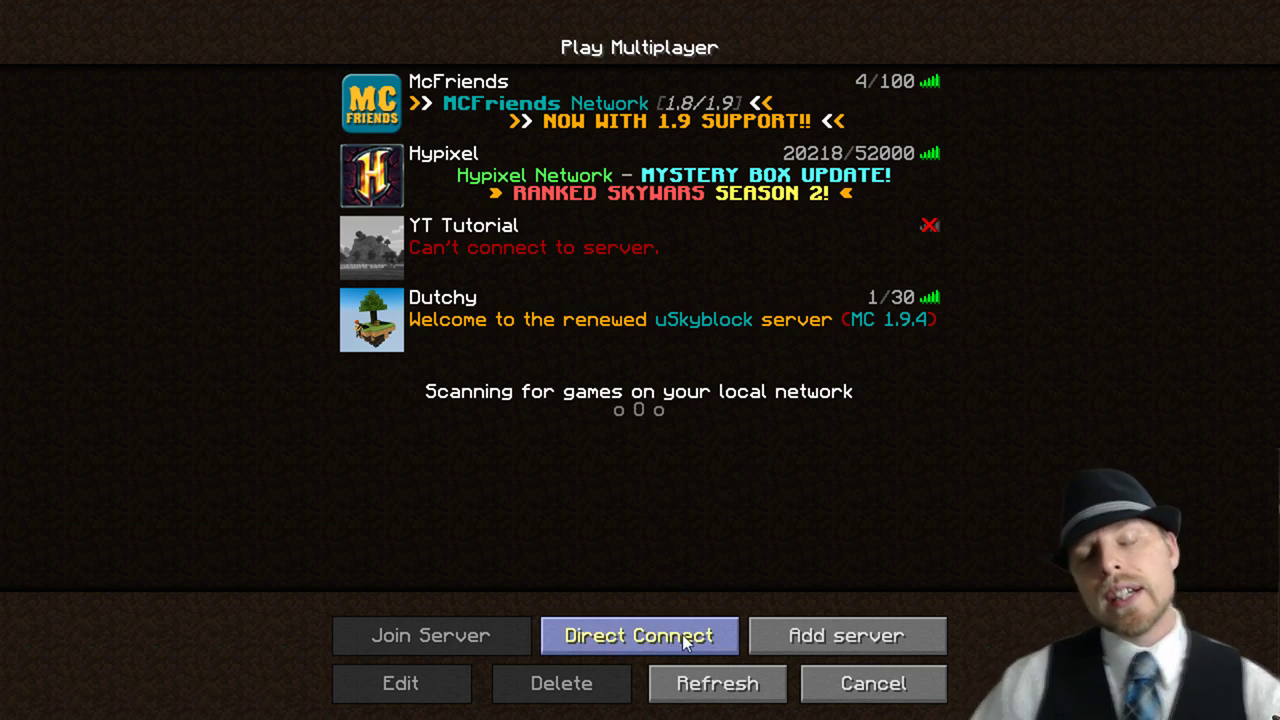
Step: Choose Direct Connect from Minecraft's Multiplayer server list
click(686, 650)
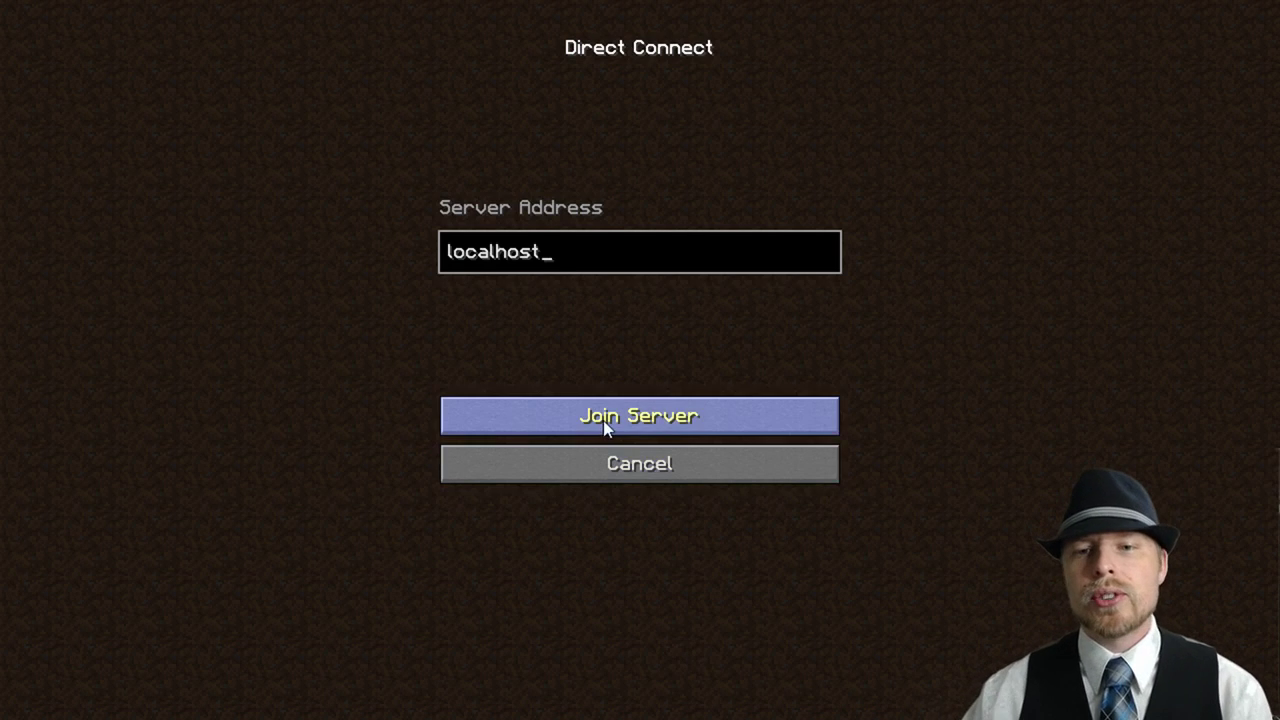